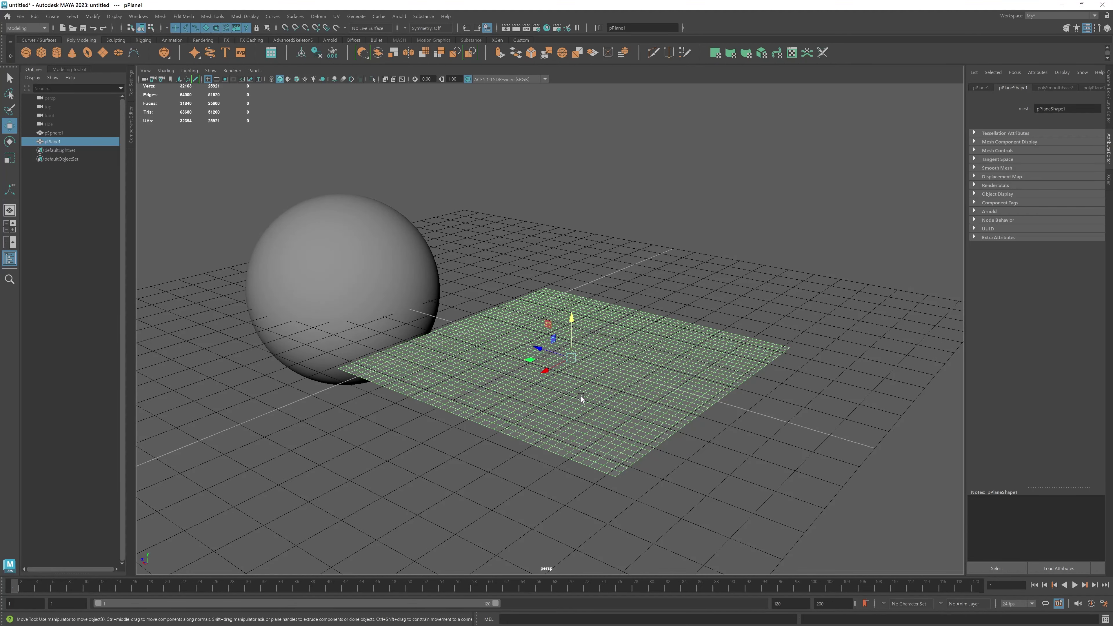
- Enable Soft Select in the Move Tool settings with Falloff mode set to Object
left_click_drag(581, 396, 564, 391, "alt")
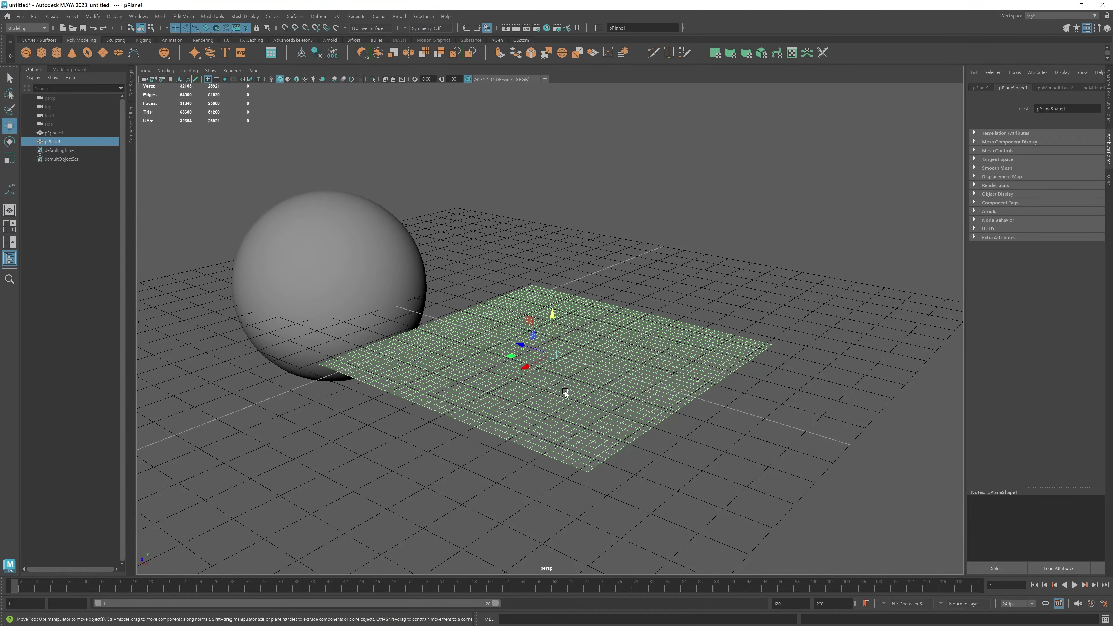
double_click(9, 125)
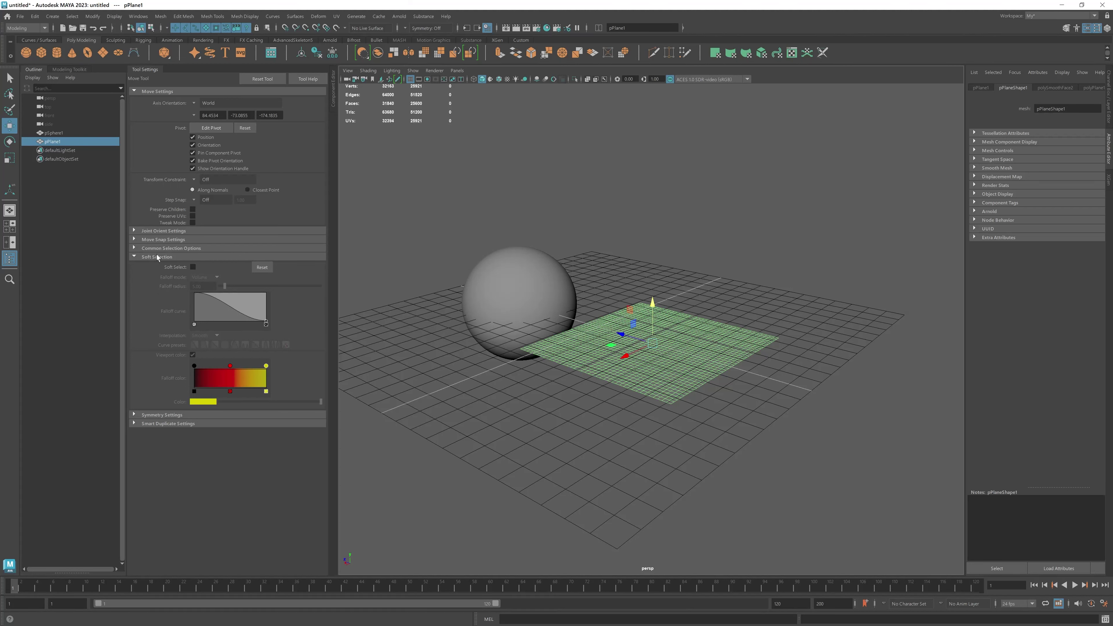
scroll(649, 334, "up", 3)
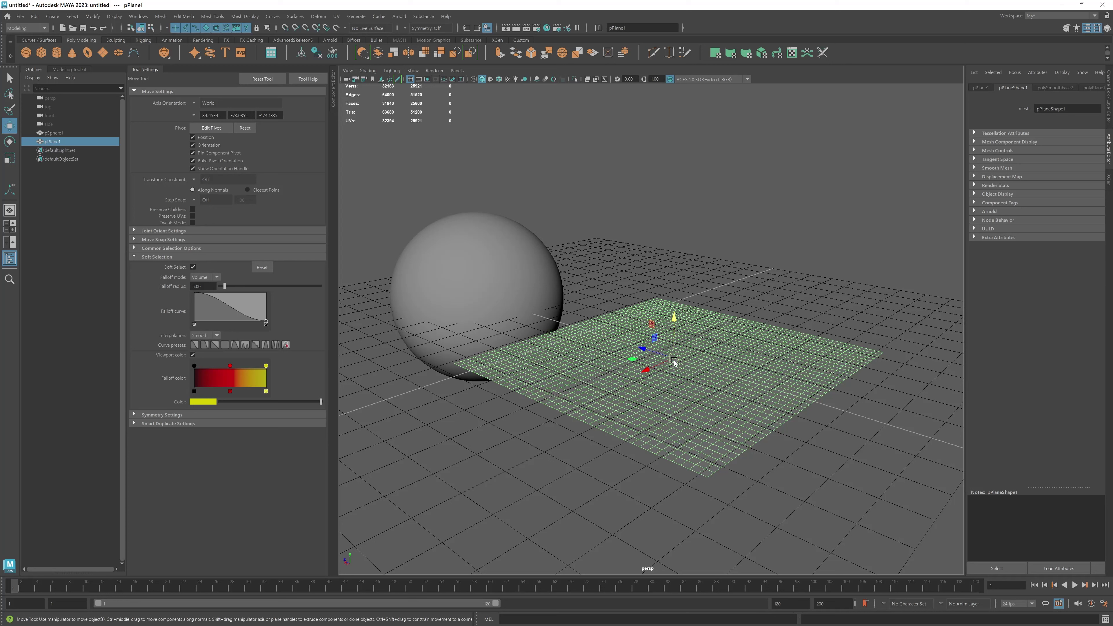
left_click(193, 267)
left_click(217, 279)
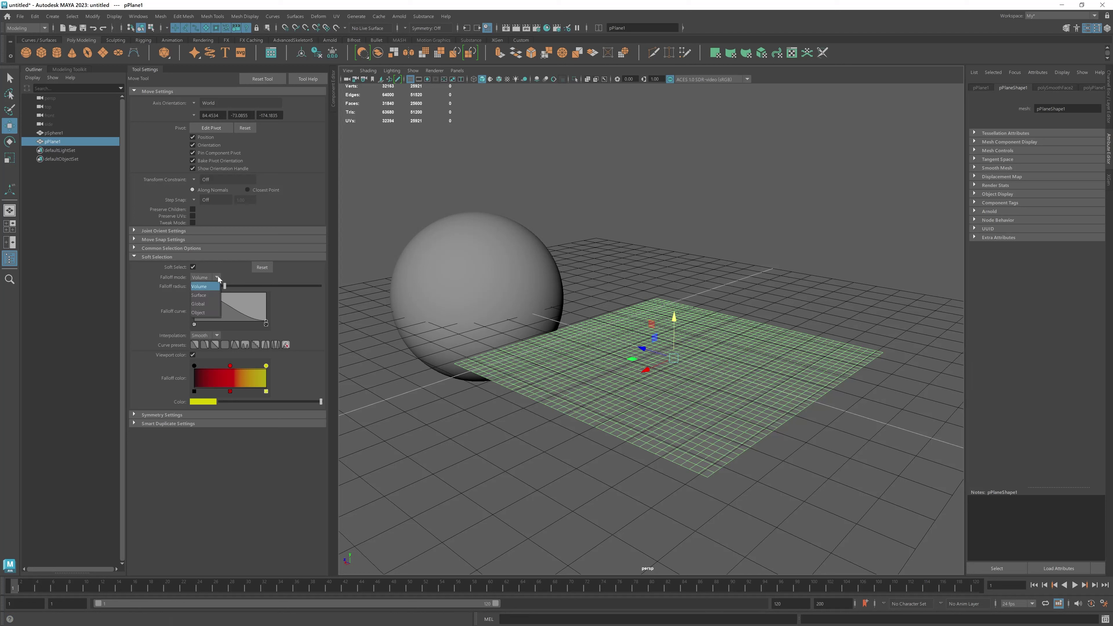
left_click(199, 313)
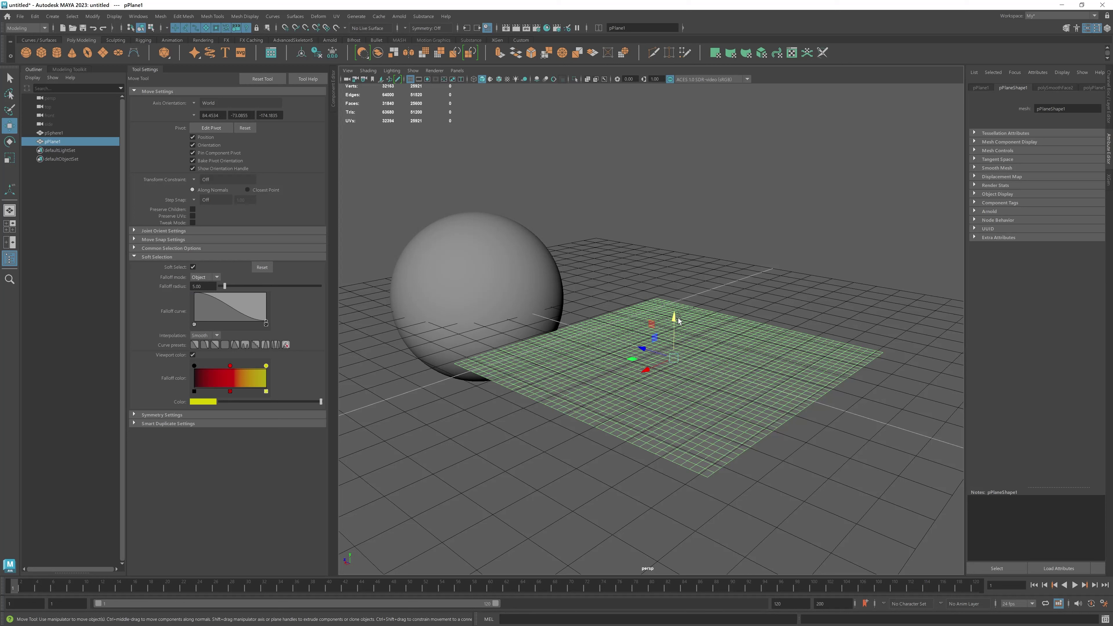
- Widen the Object falloff until it covers the sphere, then raise pPlane1 above it
left_click_drag(677, 319, 679, 305)
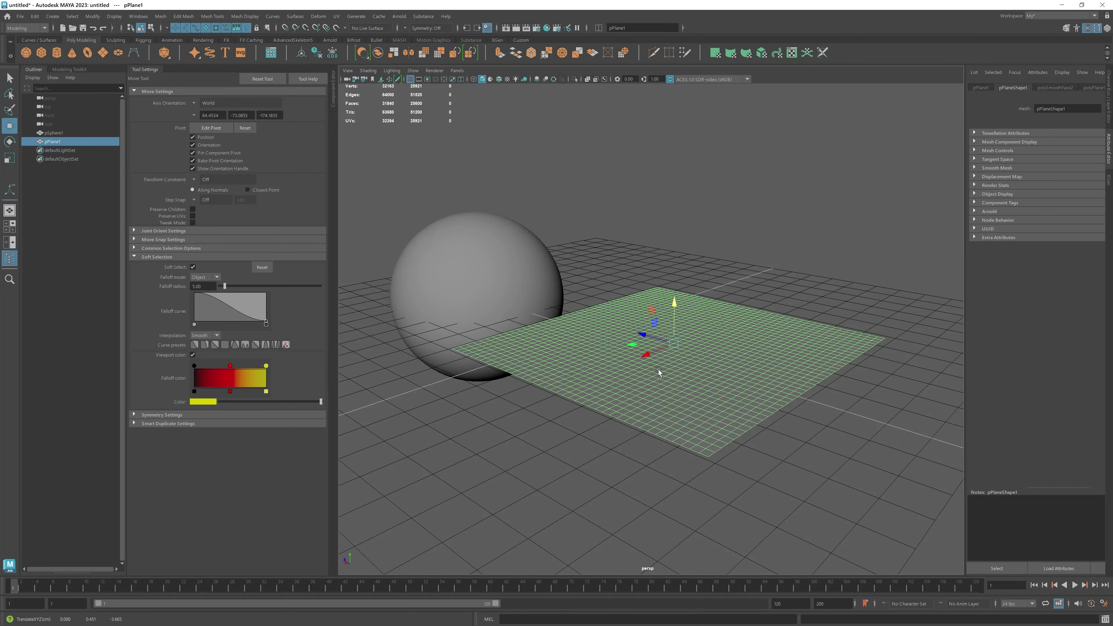
mouse_move(660, 372)
middle_mouse_down()
mouse_move(905, 363)
mouse_move(782, 365)
mouse_move(685, 305)
middle_mouse_up()
mouse_move(675, 304)
left_mouse_down()
mouse_move(680, 117)
mouse_move(684, 381)
left_mouse_up()
mouse_move(684, 381)
middle_mouse_down()
mouse_move(642, 392)
mouse_move(736, 398)
middle_mouse_up()
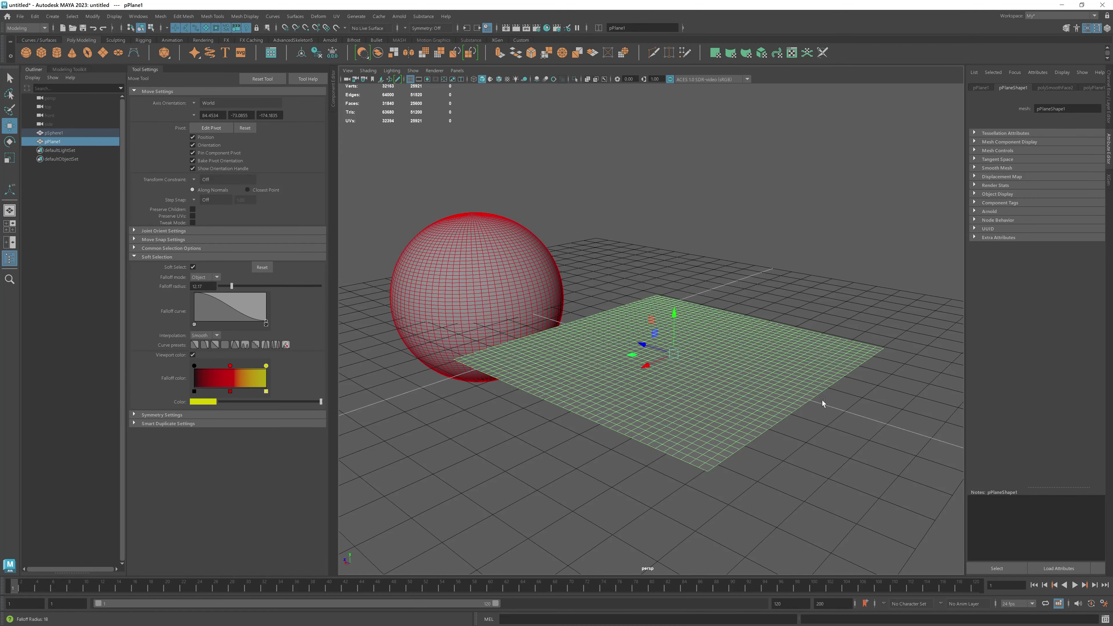
mouse_move(675, 312)
left_mouse_down()
mouse_move(677, 109)
mouse_move(680, 163)
left_mouse_up()
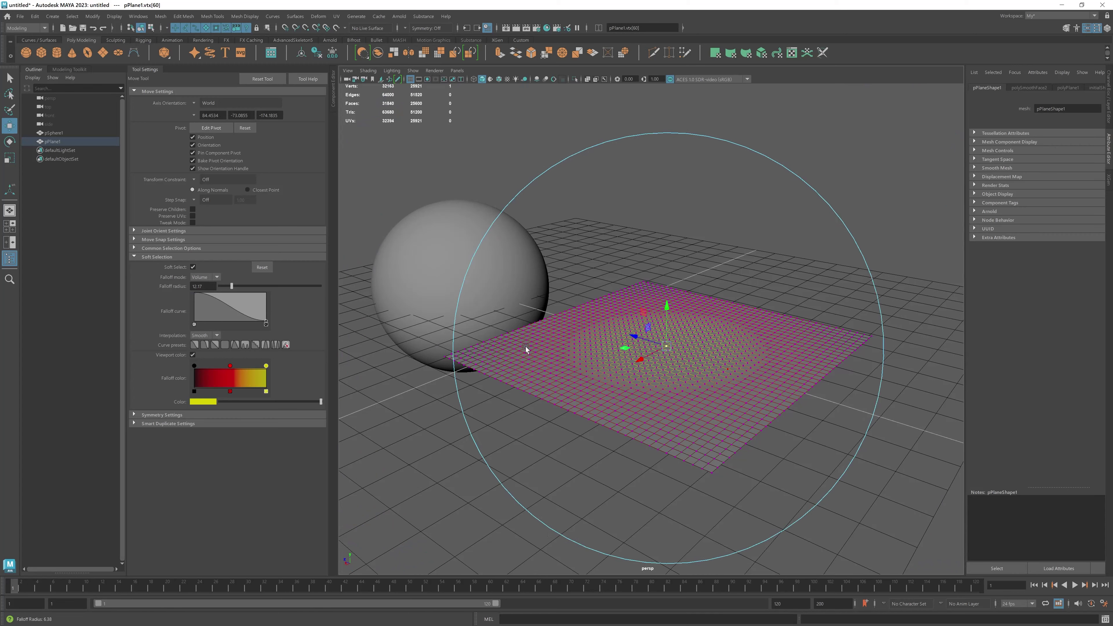
- Resize the centre vertex's falloff to about 1.58, test-lift it, then undo the lift
mouse_move(525, 346)
left_mouse_down()
mouse_move(384, 341)
mouse_move(568, 356)
mouse_move(517, 354)
left_mouse_up()
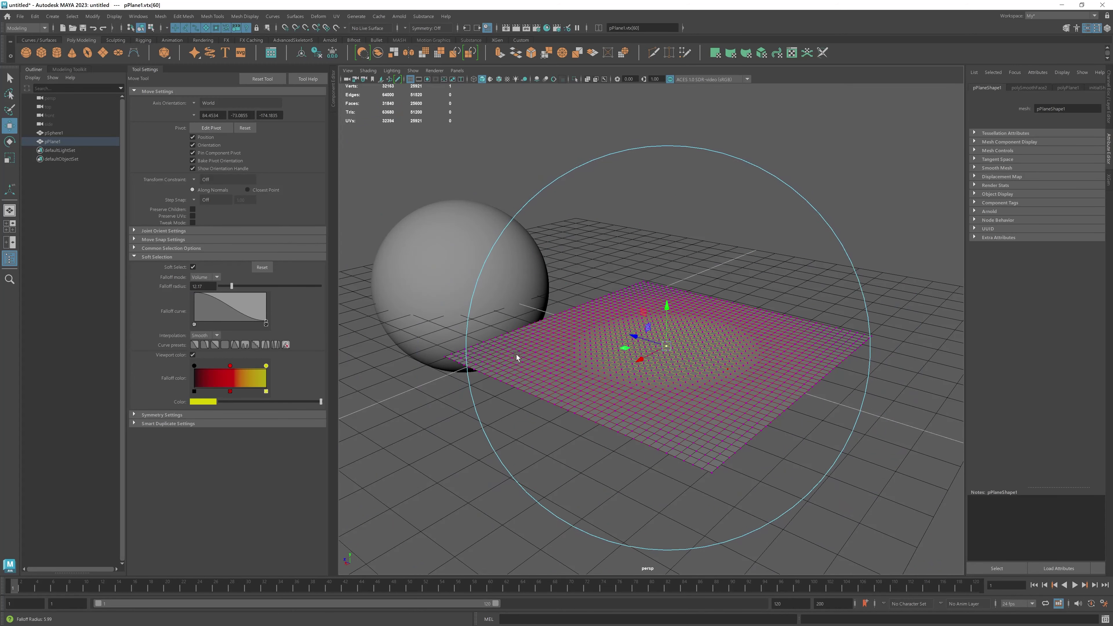
left_click_drag(666, 320, 668, 195)
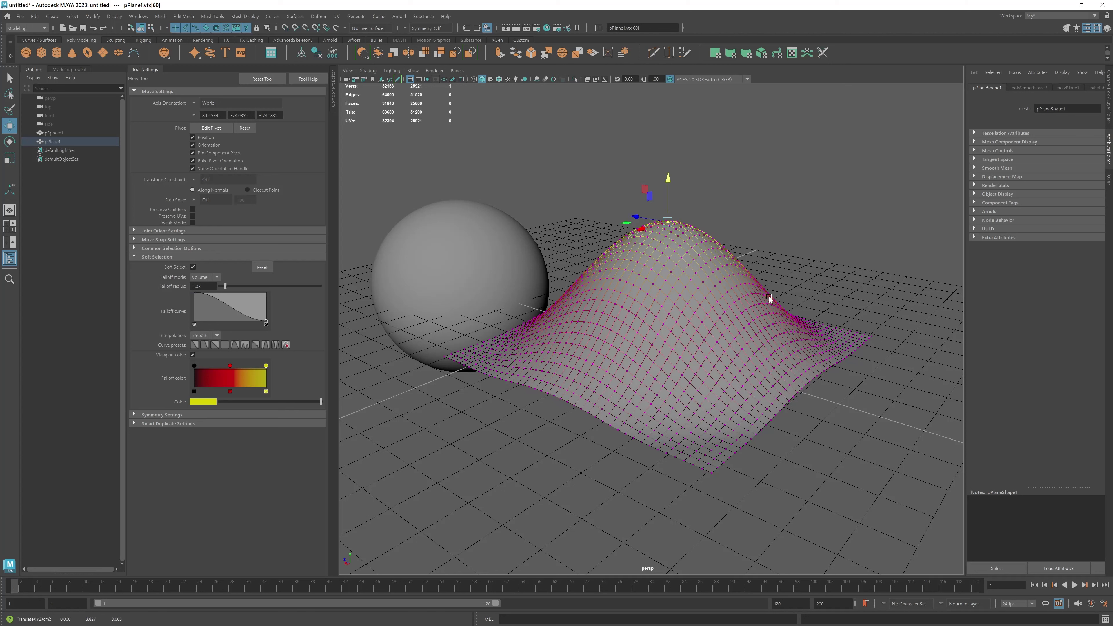
key("ctrl+z")
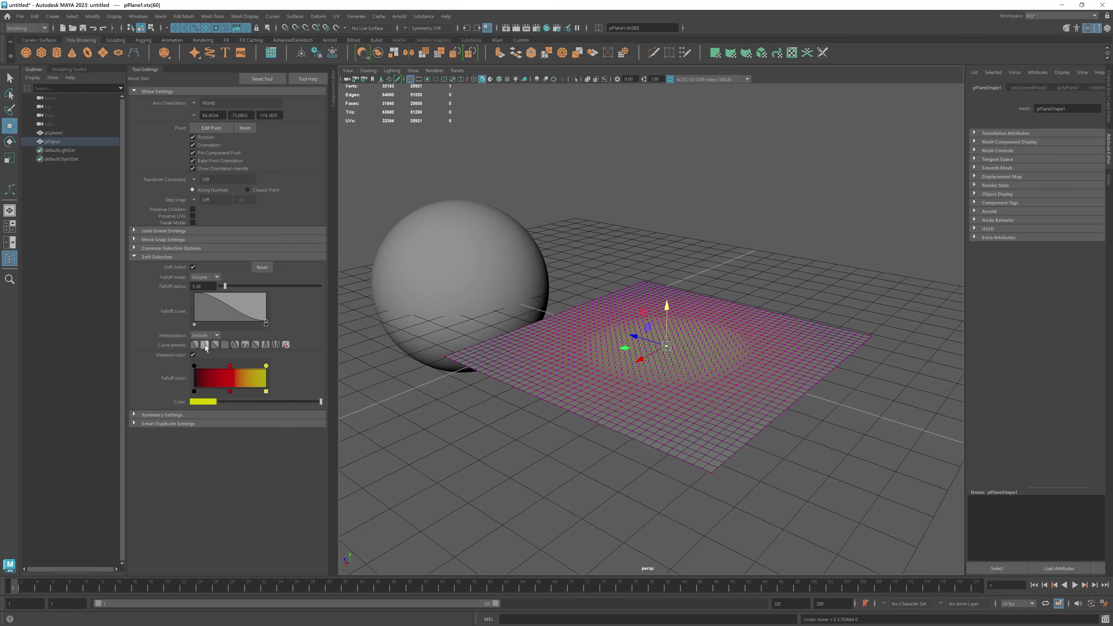
- Bring up the marking menu over the sphere
right_click(575, 282)
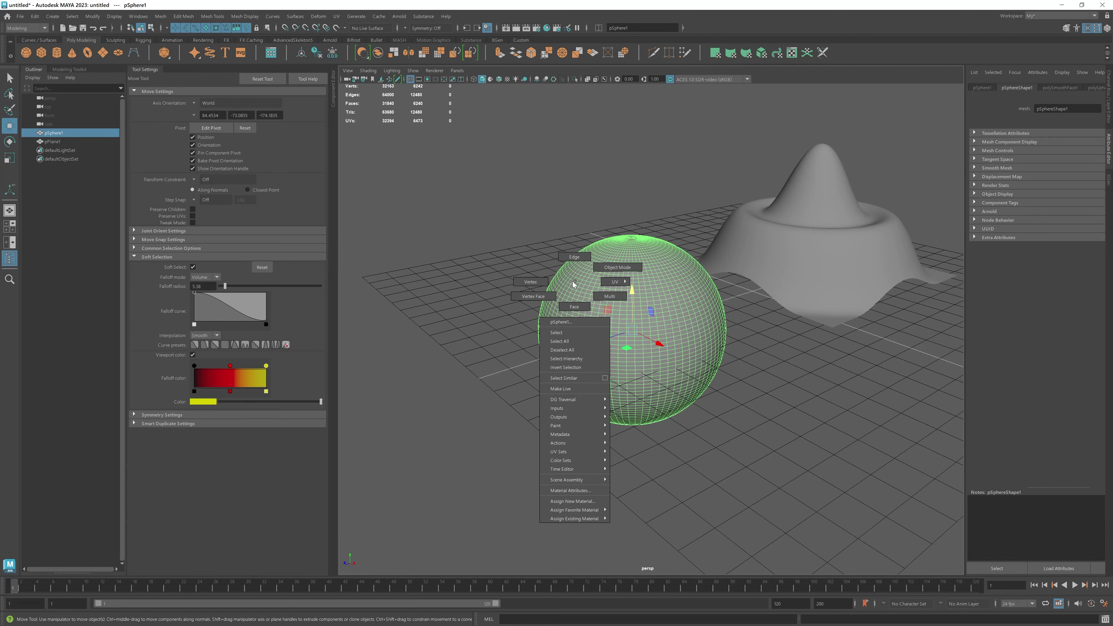
- Return pSphere1 to object mode, switch to vertices, and select one near its top
left_click(618, 267)
left_click_drag(553, 293, 567, 294, "alt")
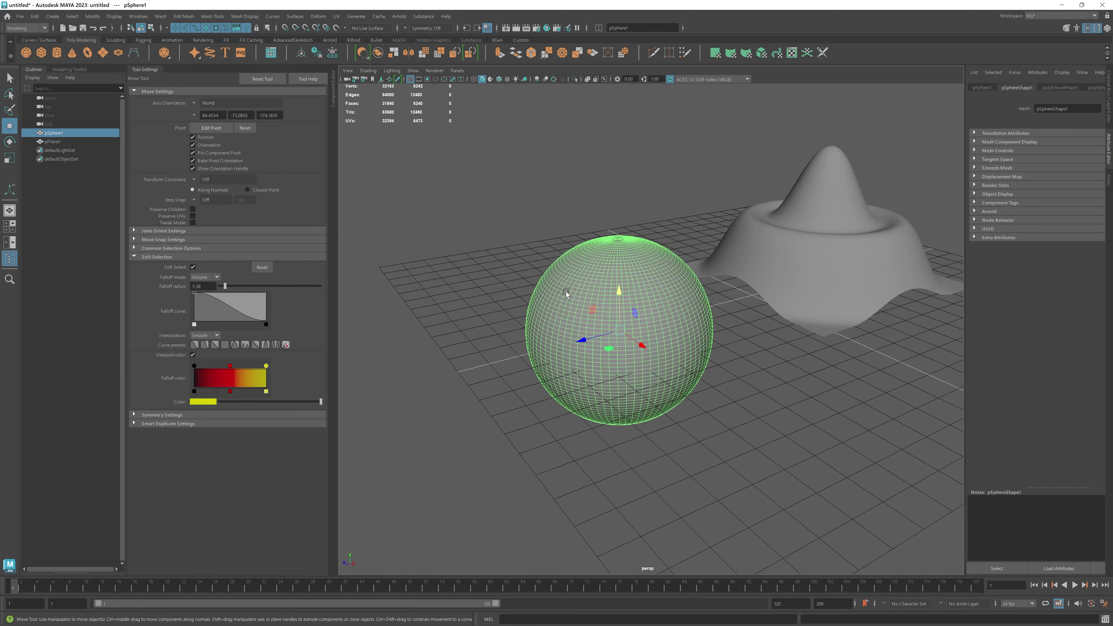
right_click_drag(565, 293, 519, 288)
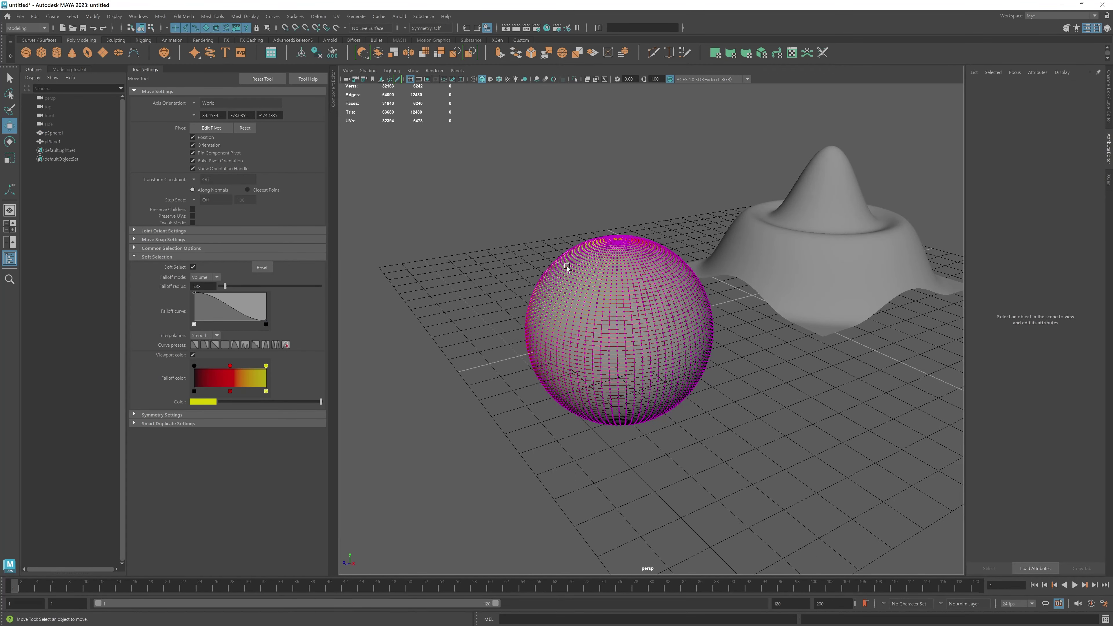
left_click(567, 266)
left_click_drag(578, 276, 567, 277, "alt")
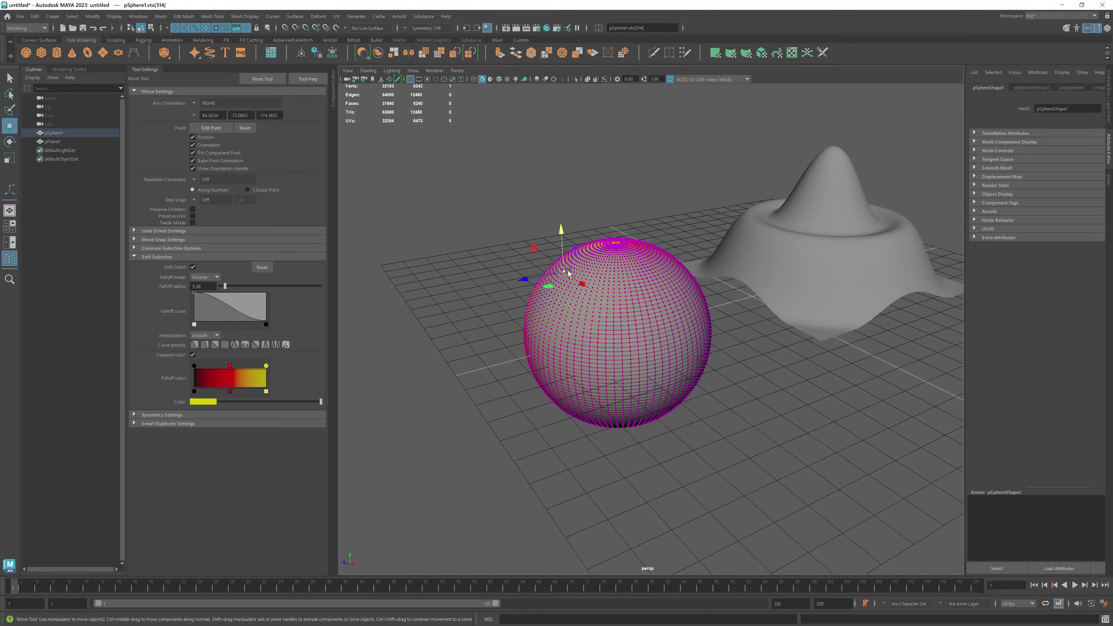
left_click(565, 273)
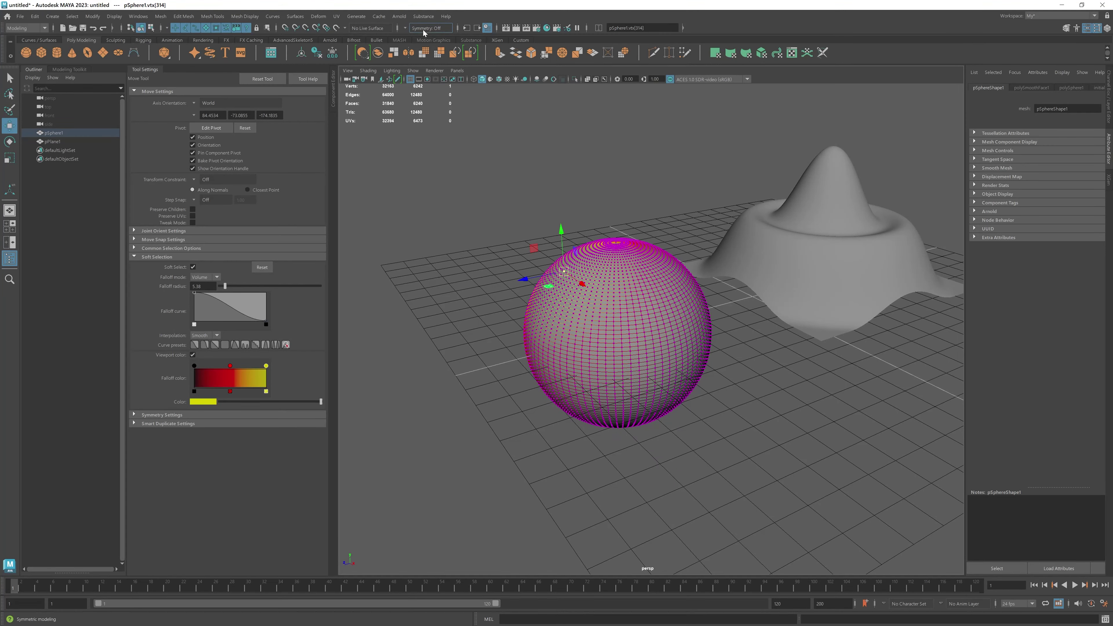
- Set Symmetry to Topology, using the sphere's centre edge as the symmetry line
left_click(405, 28)
left_click(424, 42)
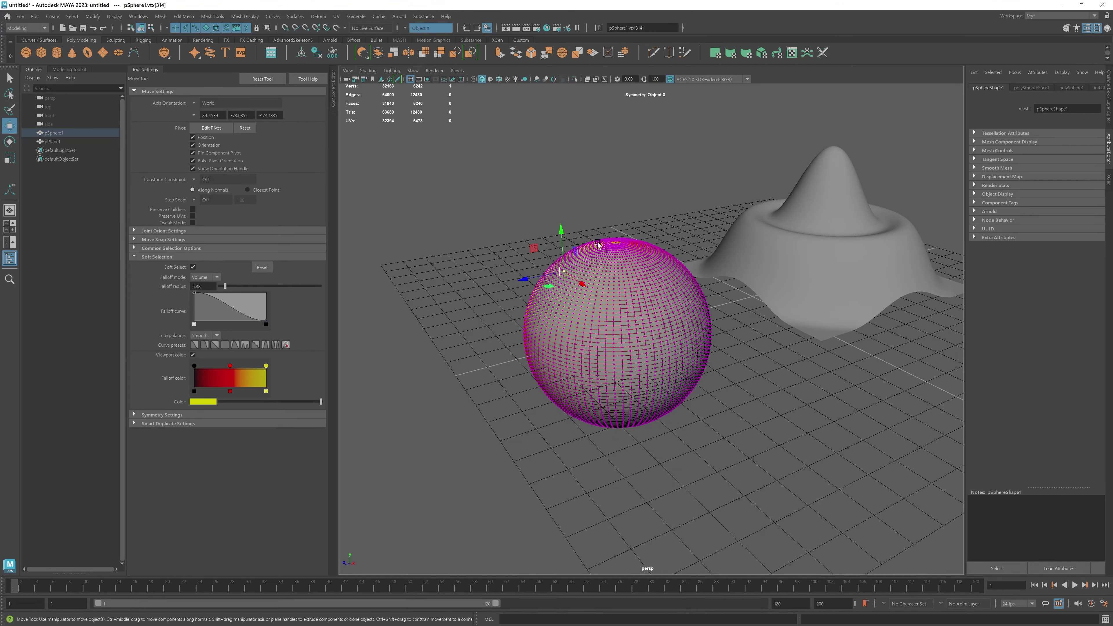
left_click_drag(598, 245, 640, 307, "alt")
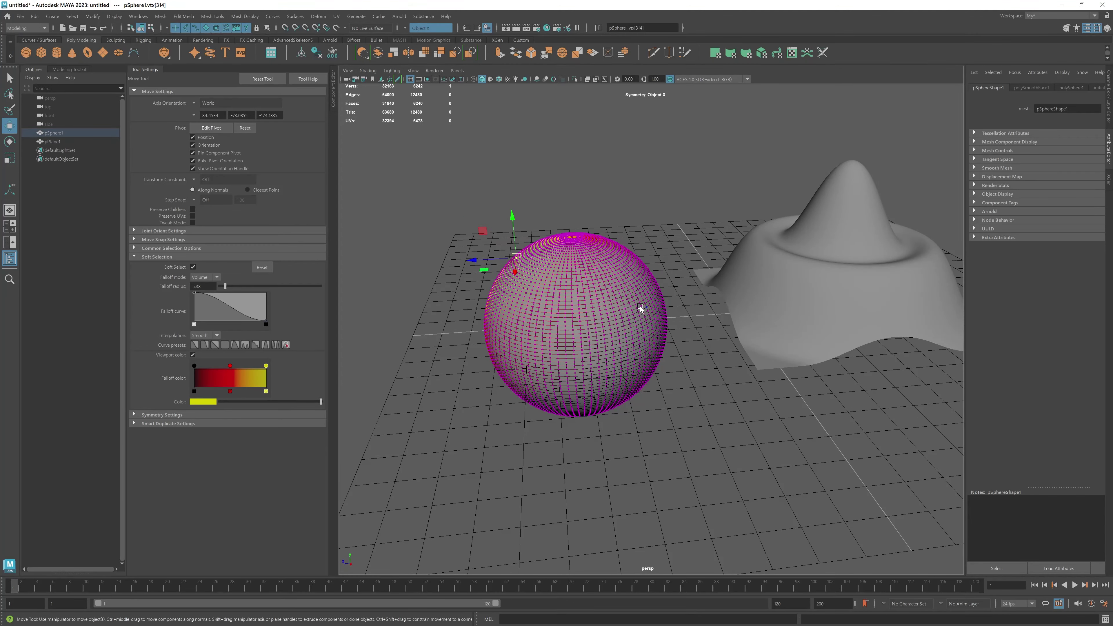
left_click(403, 28)
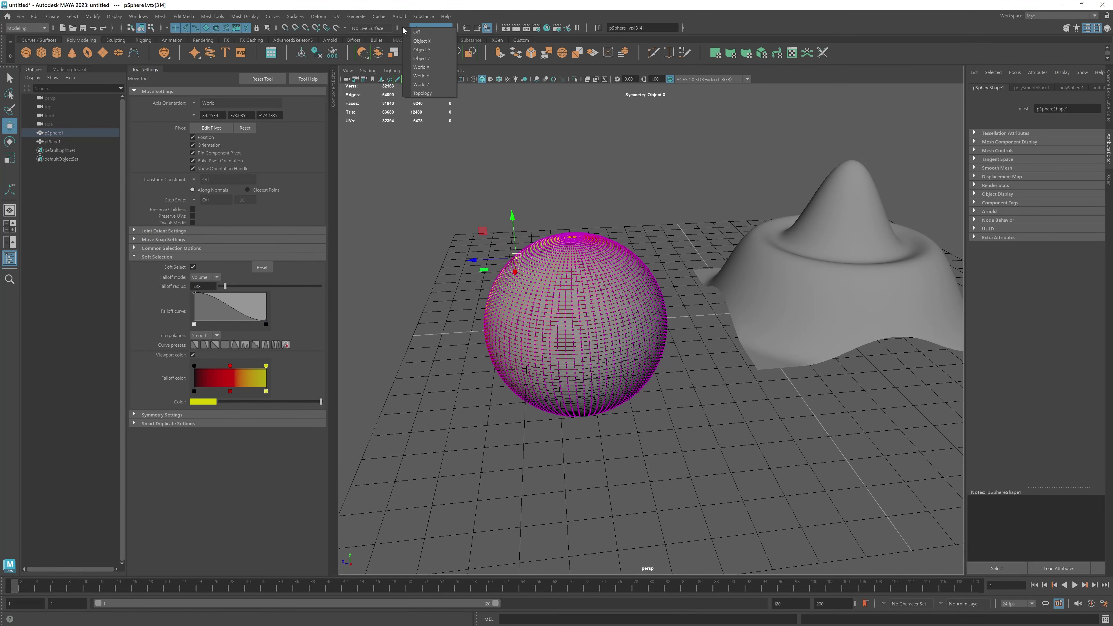
left_click(423, 94)
left_click(577, 293)
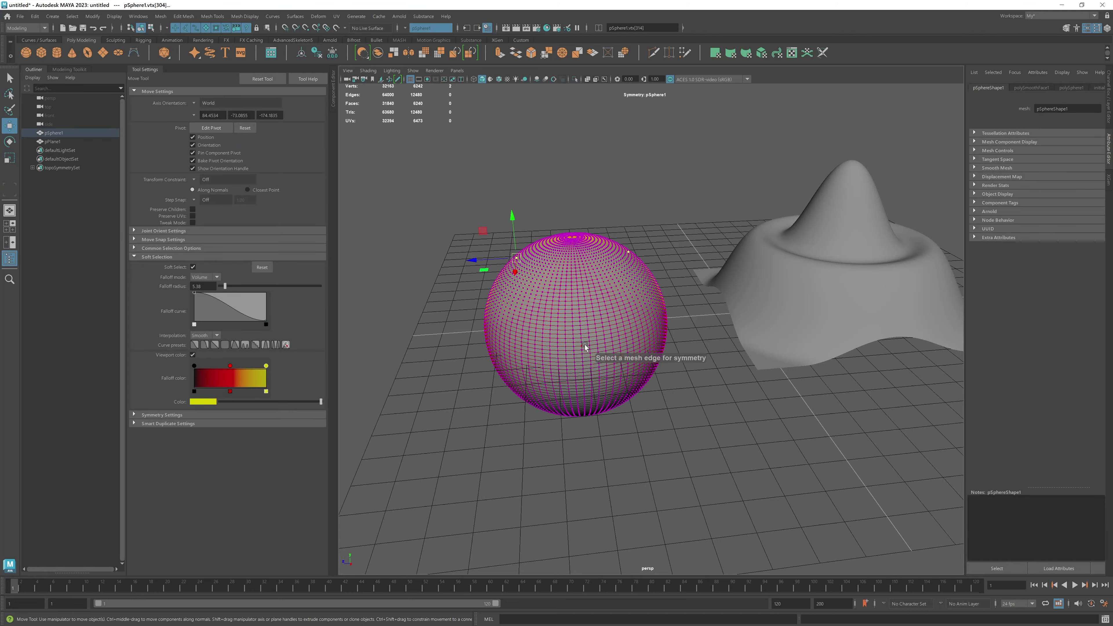
mouse_move(584, 345)
left_mouse_down("alt")
mouse_move(536, 268)
mouse_move(530, 280)
left_mouse_up("alt")
- Pull two mirrored ears up from the sphere's top with falloff about 2.73
left_click_drag(484, 198, 459, 172)
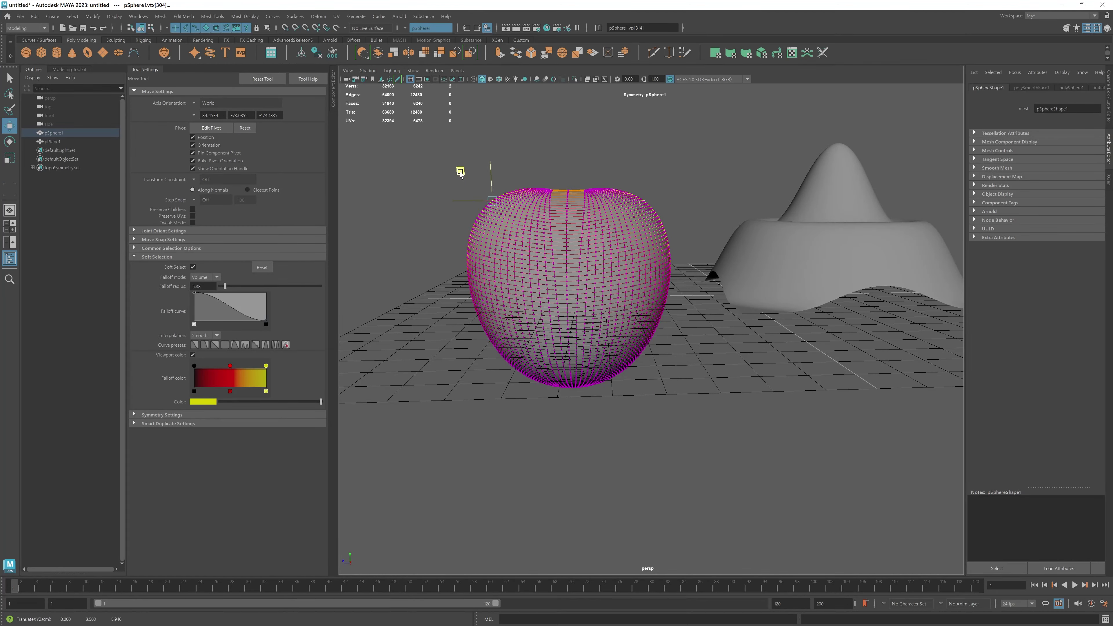
key("ctrl+z")
mouse_move(540, 257)
left_mouse_down()
mouse_move(541, 277)
mouse_move(530, 277)
left_mouse_up()
left_click_drag(488, 194, 443, 187)
- Select a vertex on the head's lower side and scale the soft-selected cheek region
left_click(565, 333)
key("r")
mouse_move(568, 338)
left_mouse_down("alt")
mouse_move(589, 396)
mouse_move(602, 398)
left_mouse_up("alt")
key("w")
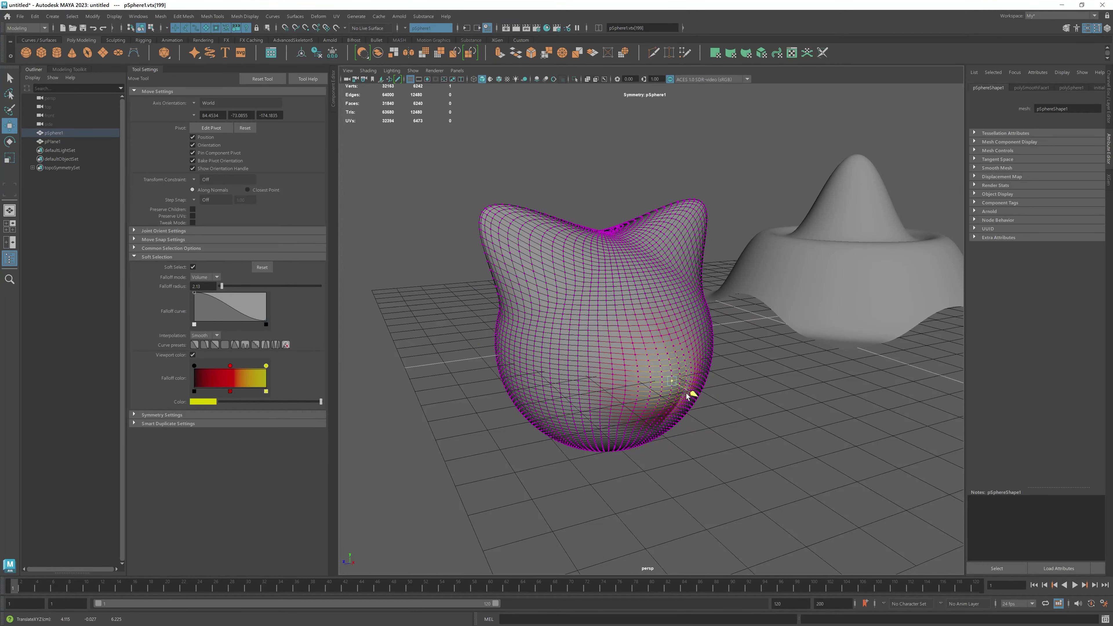